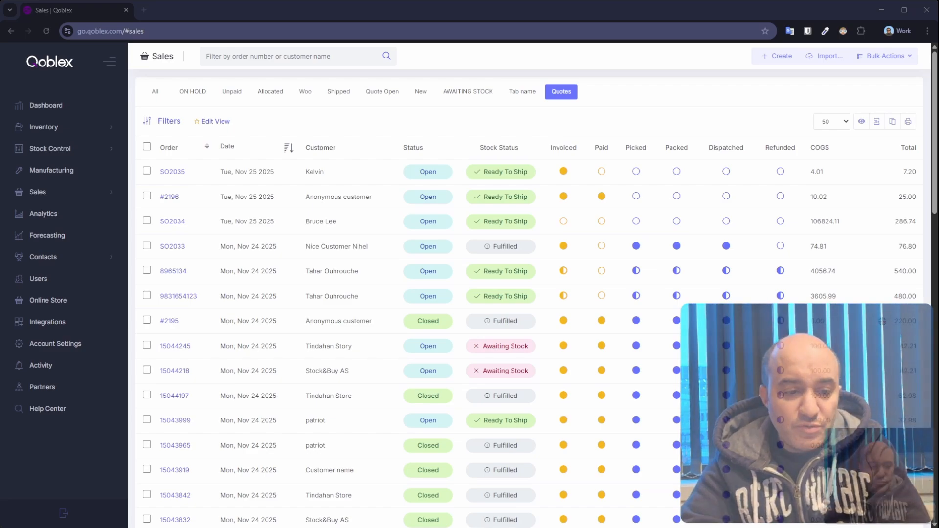
Create a new sales quote for the customer Nike Inc., with Boston as the origin and GBP as the currency.
key(alt+Tab)
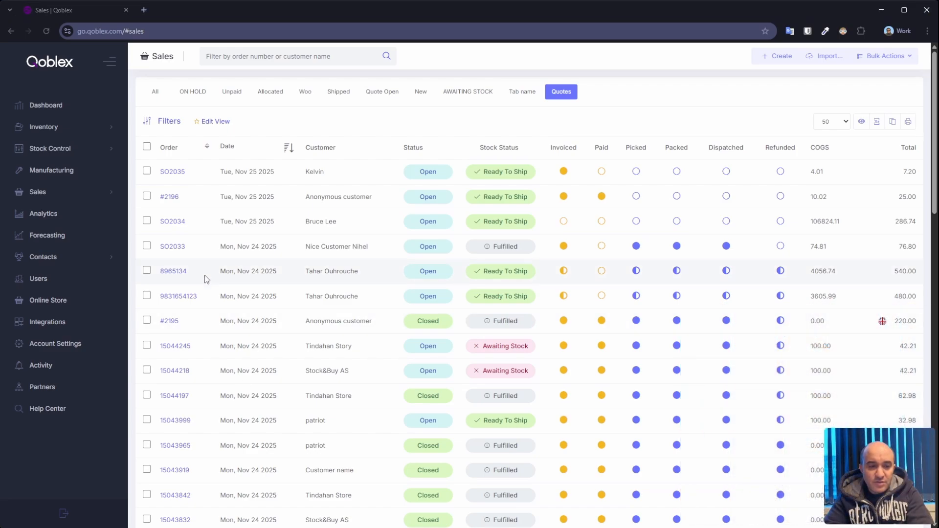
click(761, 60)
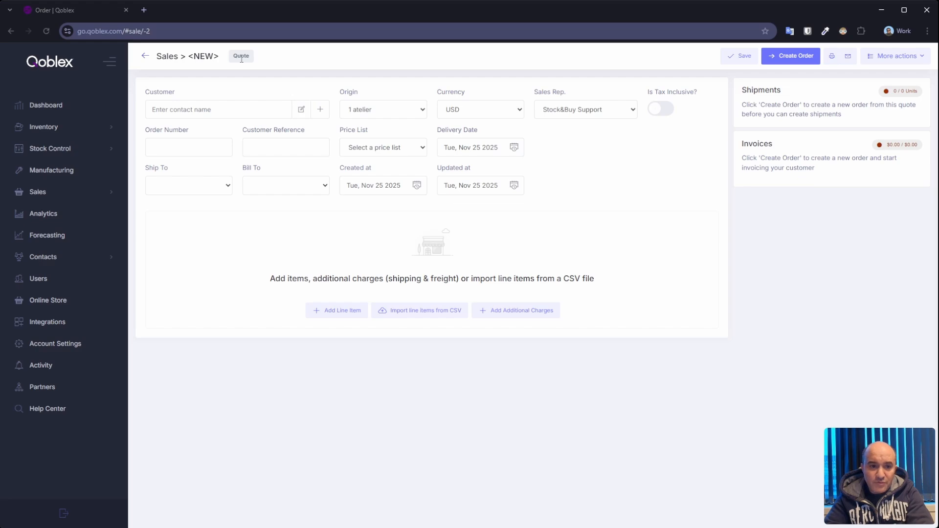
click(218, 110)
text(ni)
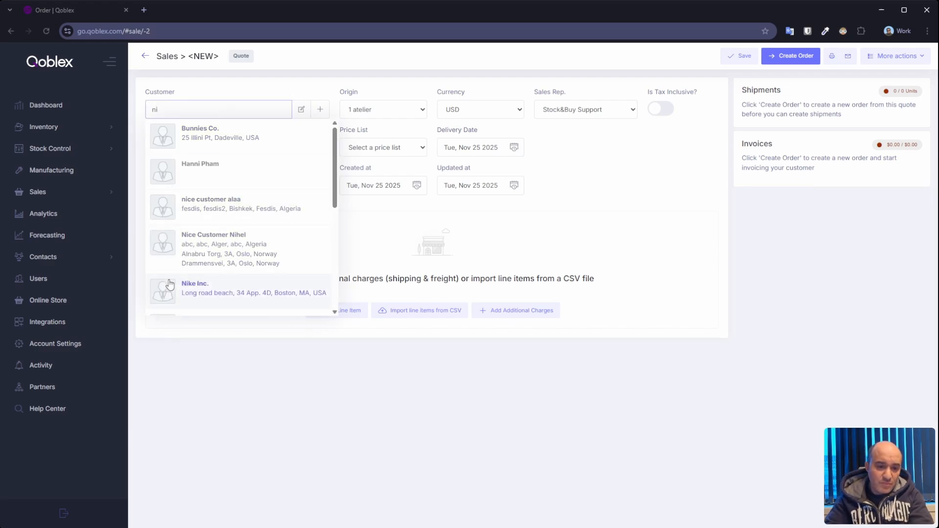
click(169, 284)
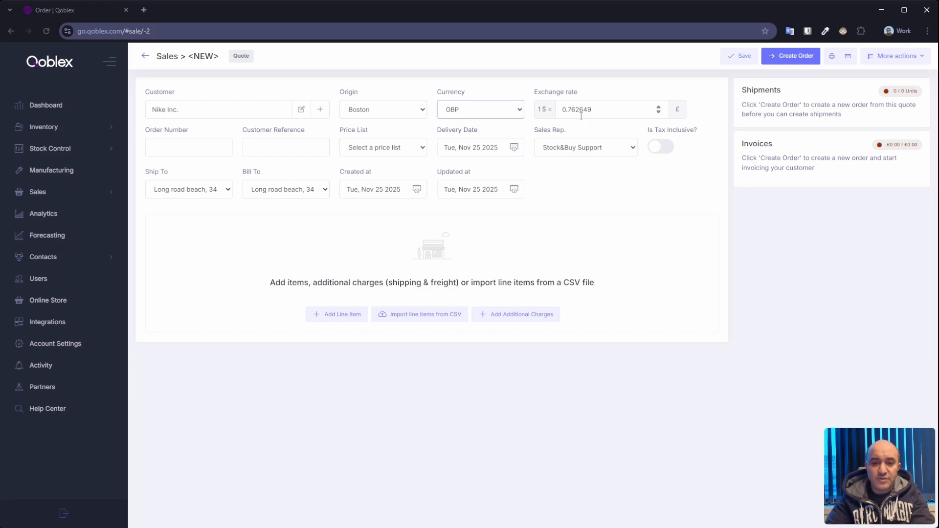
Look through the order number, customer reference and price list fields, then view the advanced settings of the Nike Inc. contact.
click(198, 147)
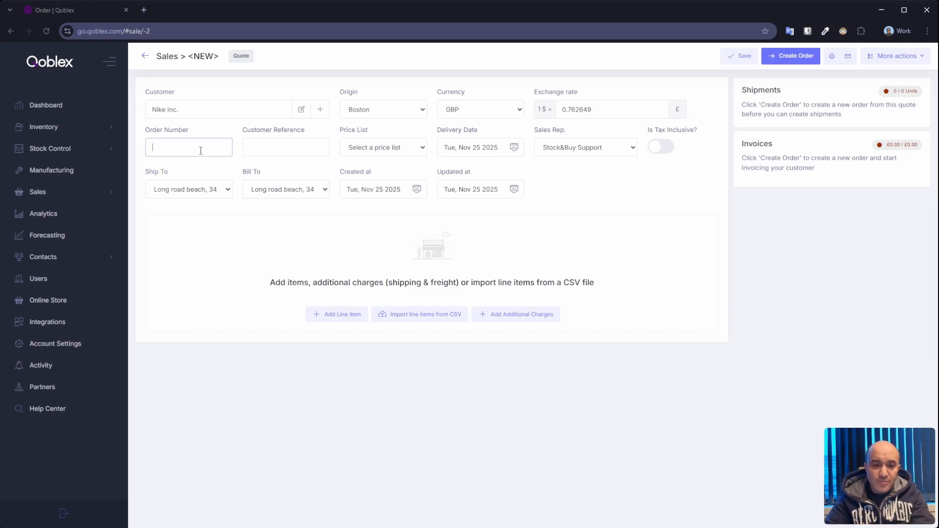
click(298, 147)
click(374, 153)
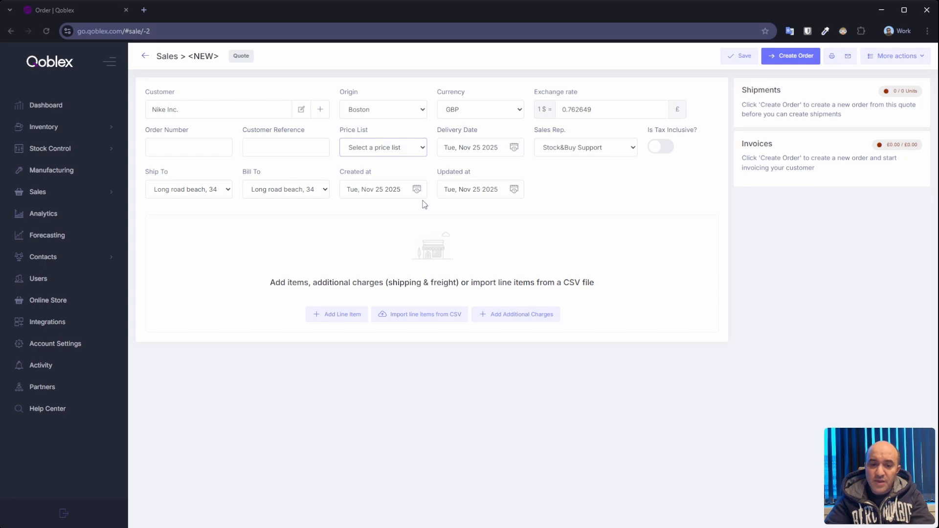
click(72, 128)
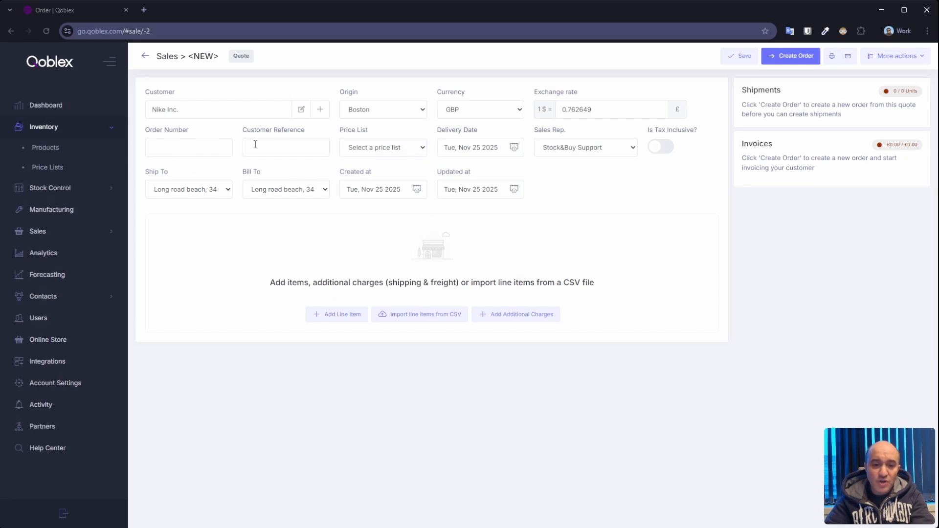
click(300, 109)
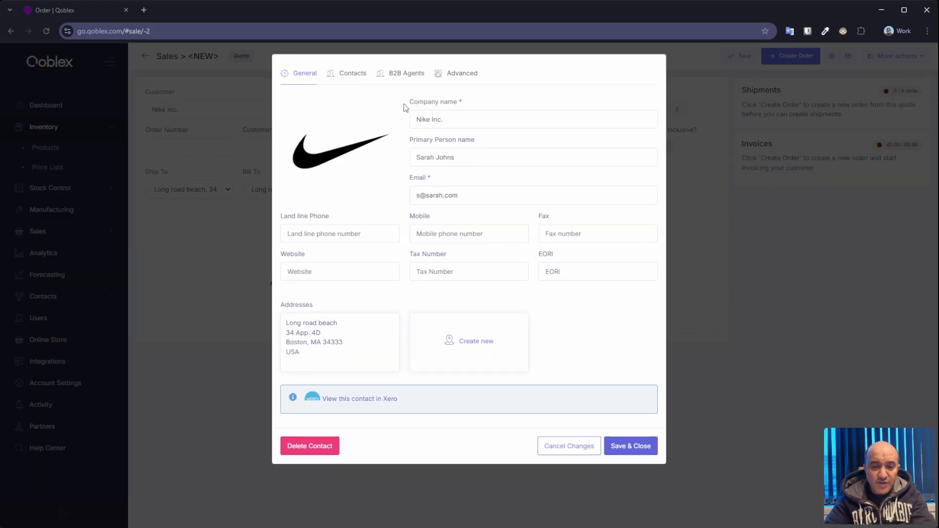
click(459, 76)
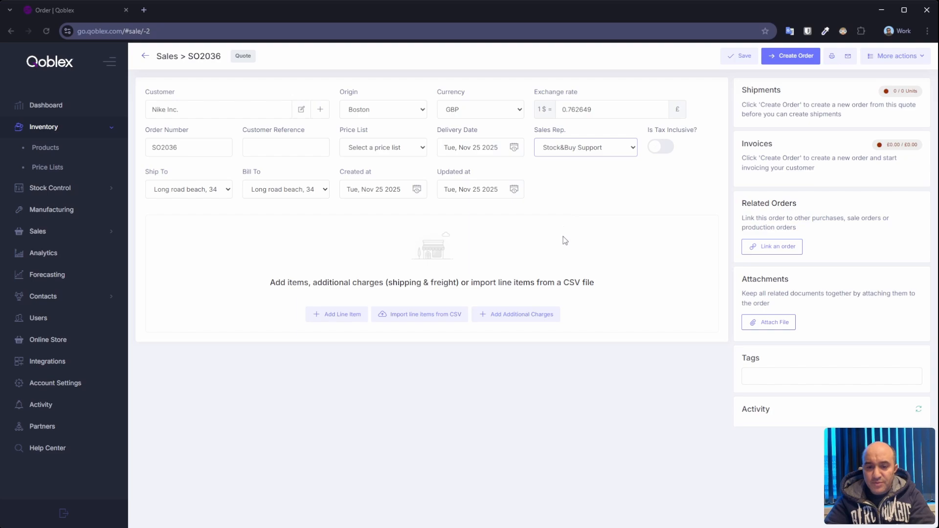
Assign a different sales representative to the quote and save it.
click(553, 191)
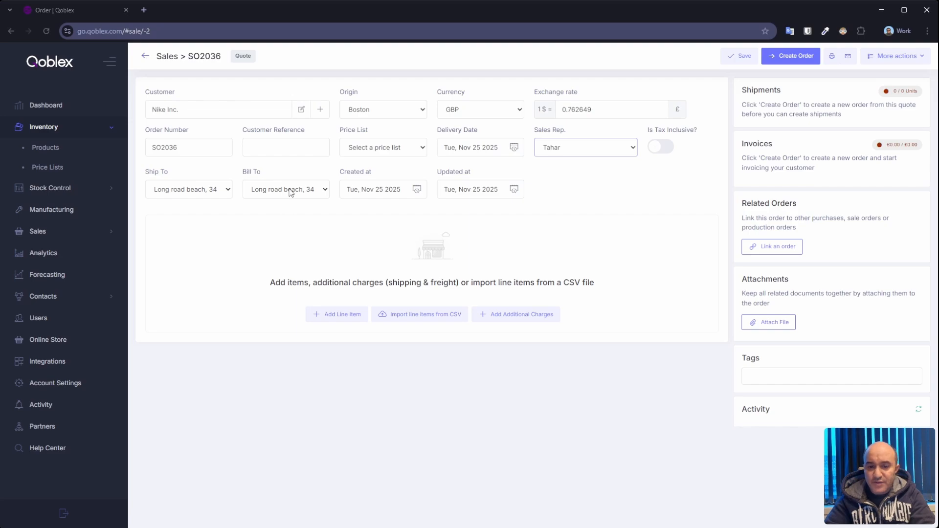
click(477, 192)
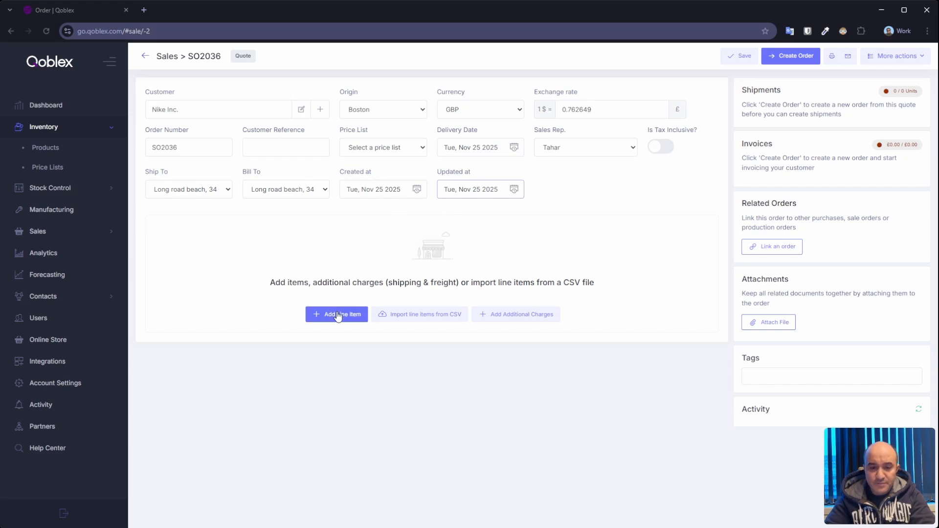
click(739, 55)
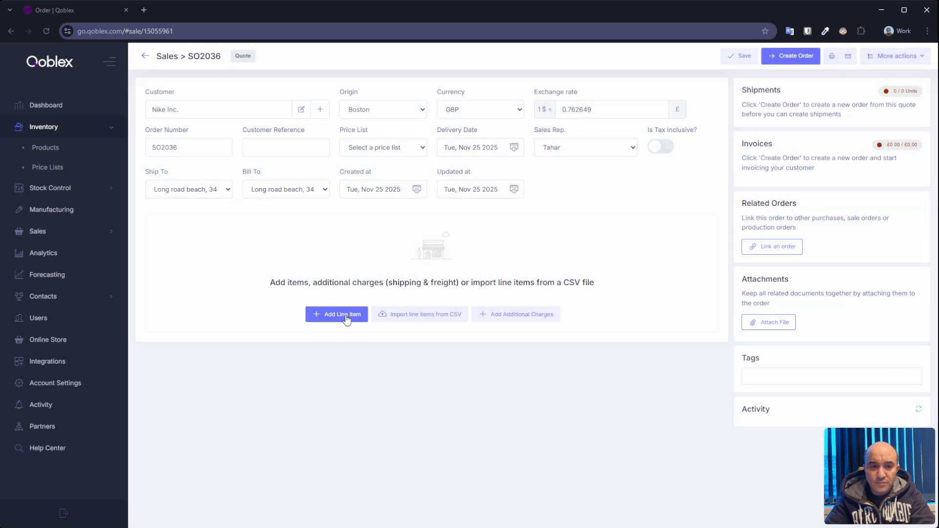
Start adding line items, search the products for "snow" and keep only The Collection Snowboard: Liquid selected.
click(345, 315)
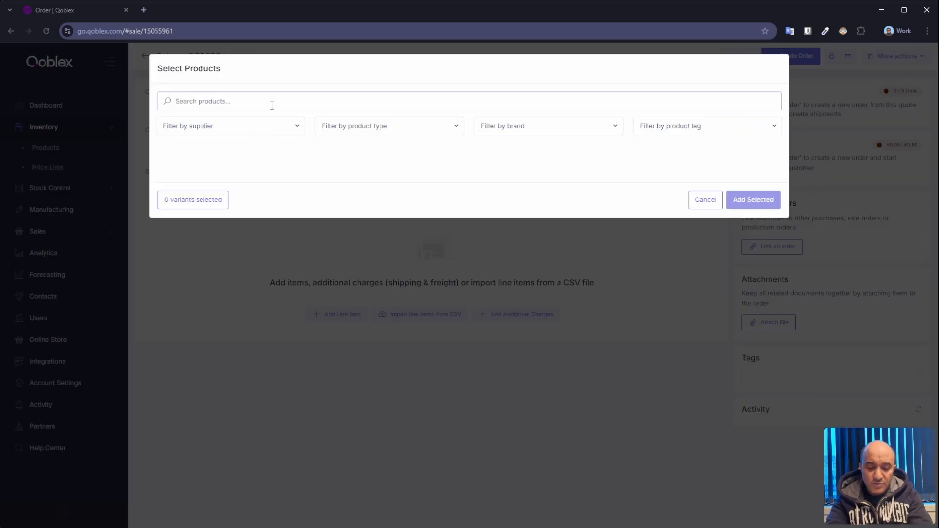
text(snow)
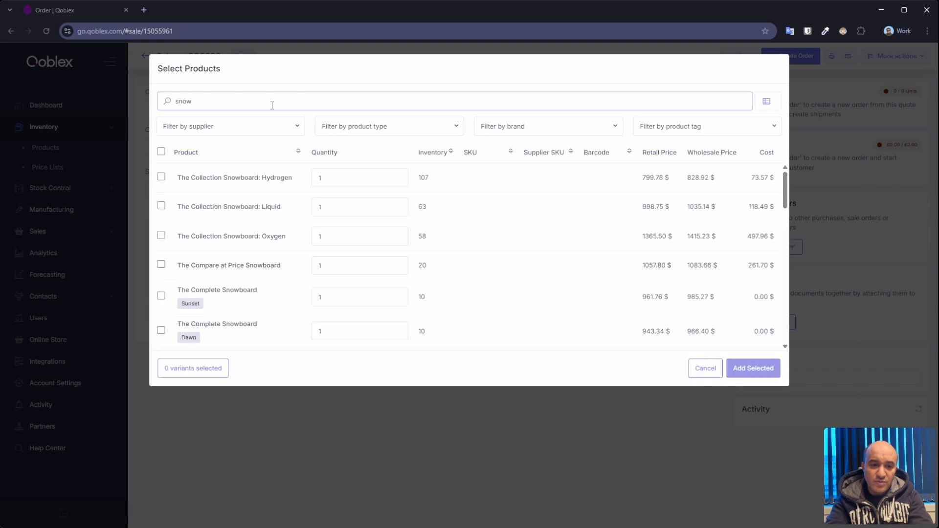
click(161, 206)
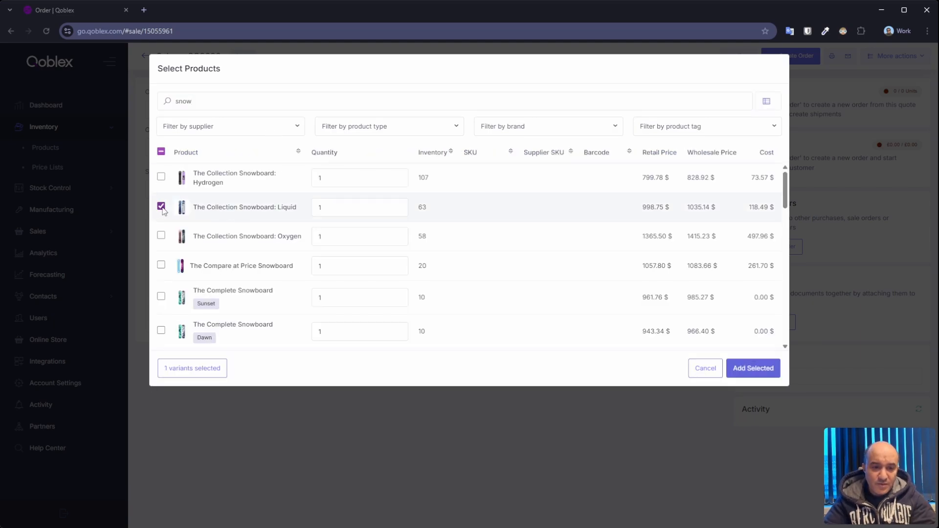
click(161, 235)
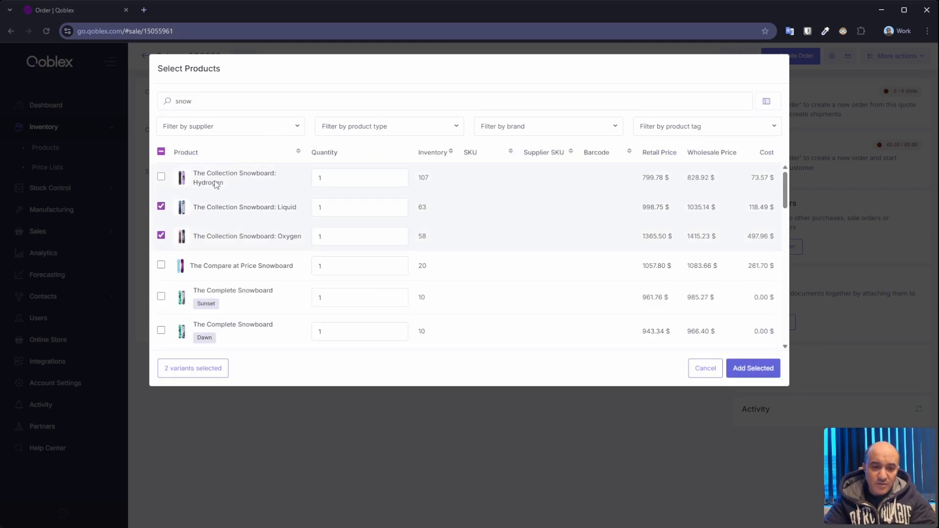
click(248, 101)
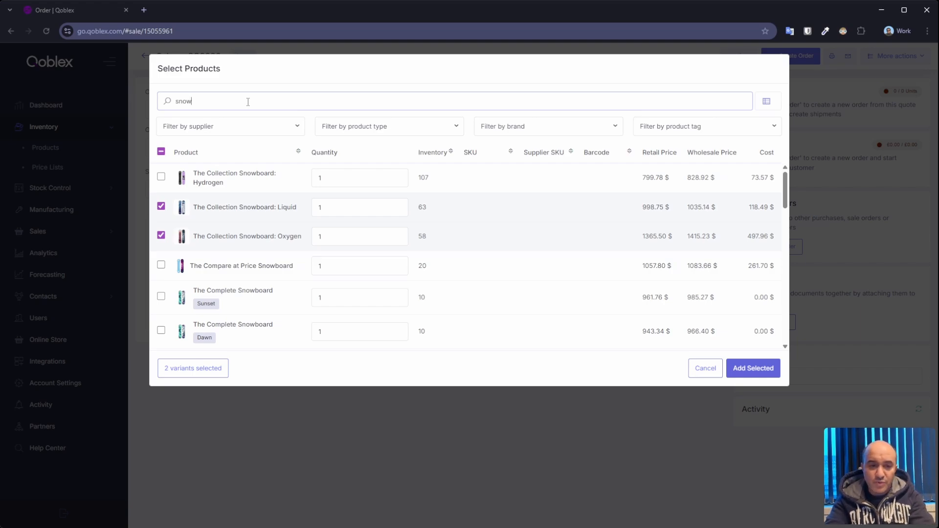
click(160, 235)
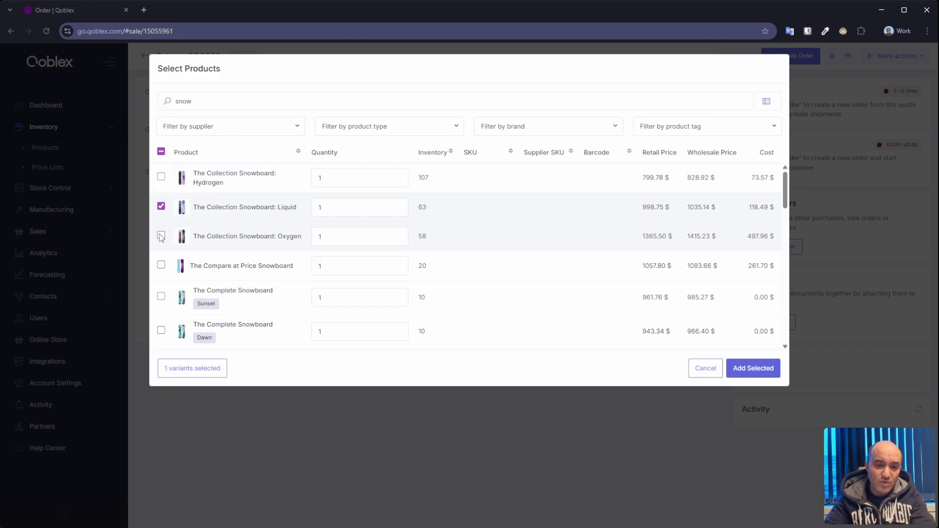
Search the products for "binding" and also select the Snowboard Bindings entry that has no variant options.
click(216, 103)
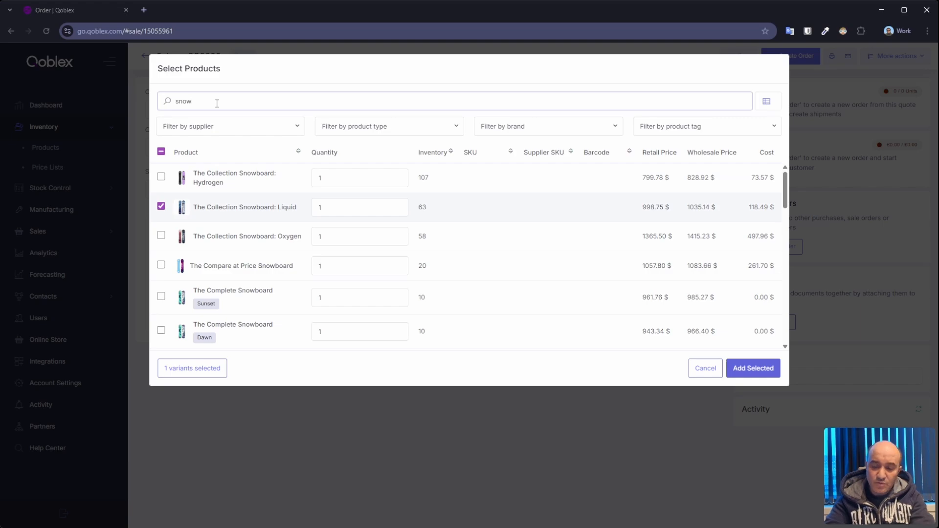
key(BackSpace)
key(BackSpace)
key(BackSpace)
key(BackSpace)
text(binding)
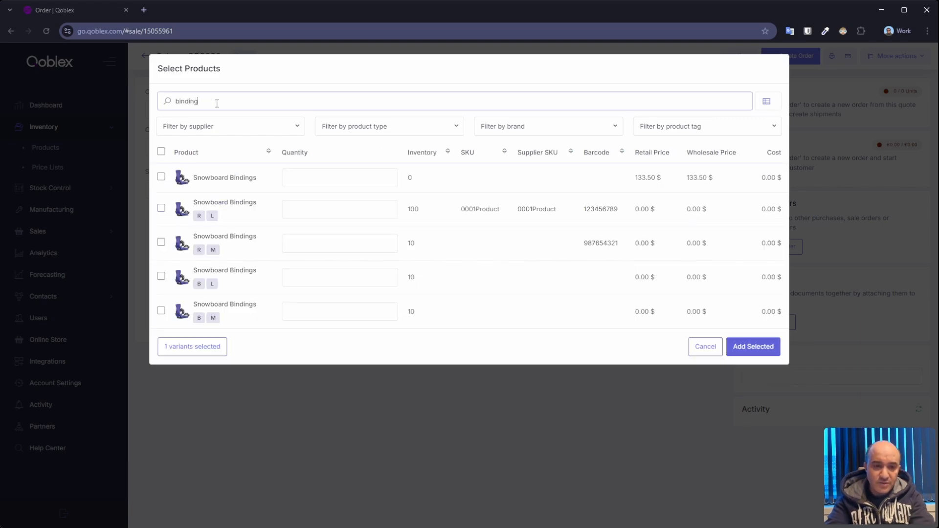
click(161, 177)
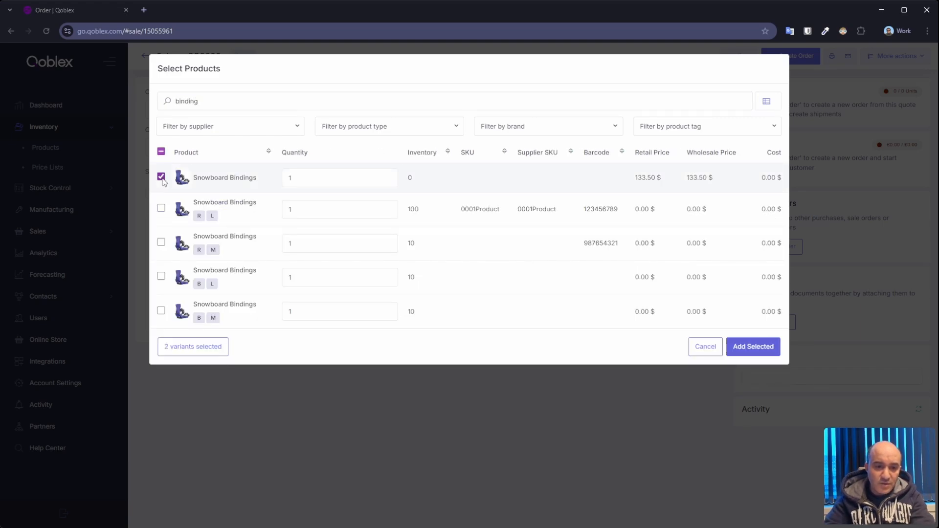
Search the products for "vans" and also select the VANS | SH-8 HI variant in size 9, black.
double_click(200, 103)
text(vans)
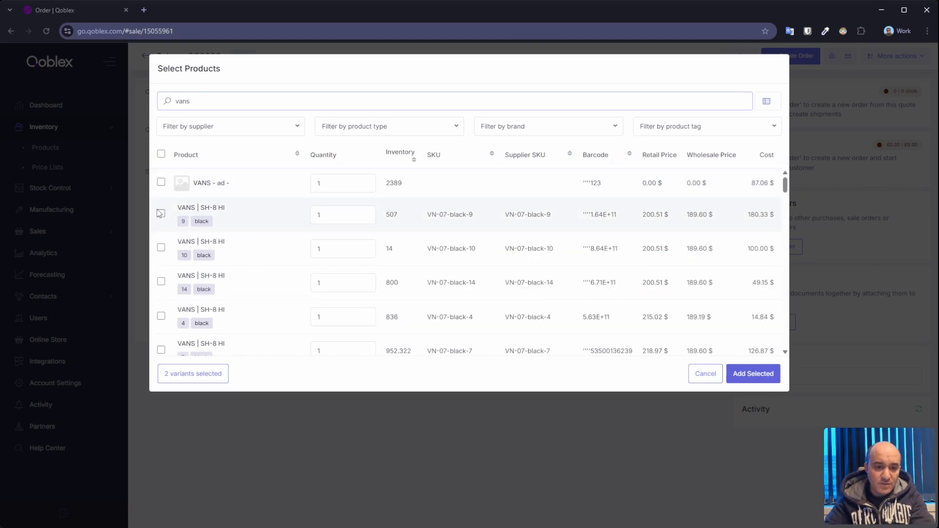
click(162, 214)
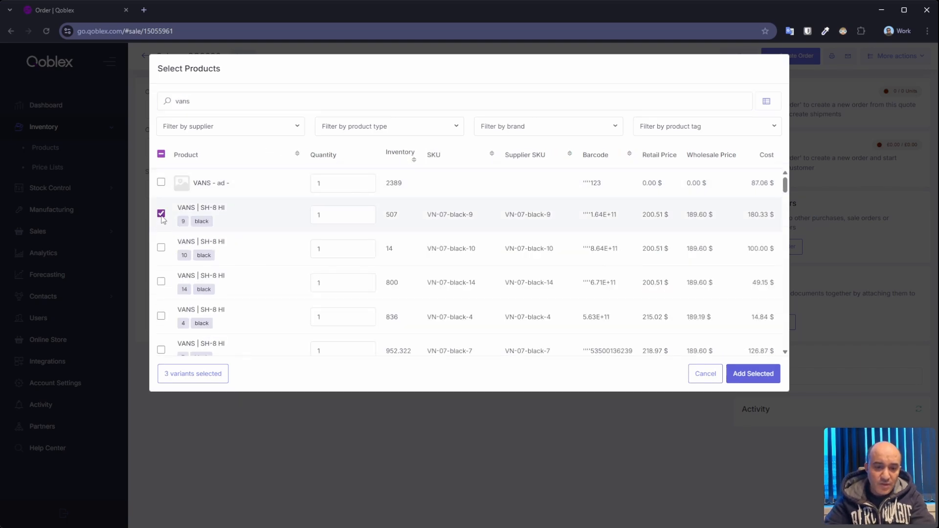
Review the list of selected variants and look through the supplier, product type, brand and product tag filters.
click(200, 377)
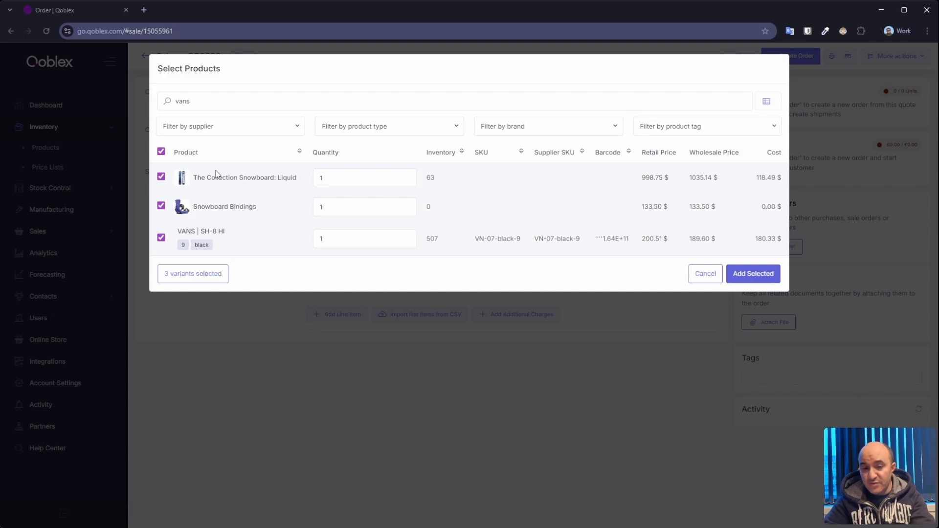
click(248, 130)
click(365, 130)
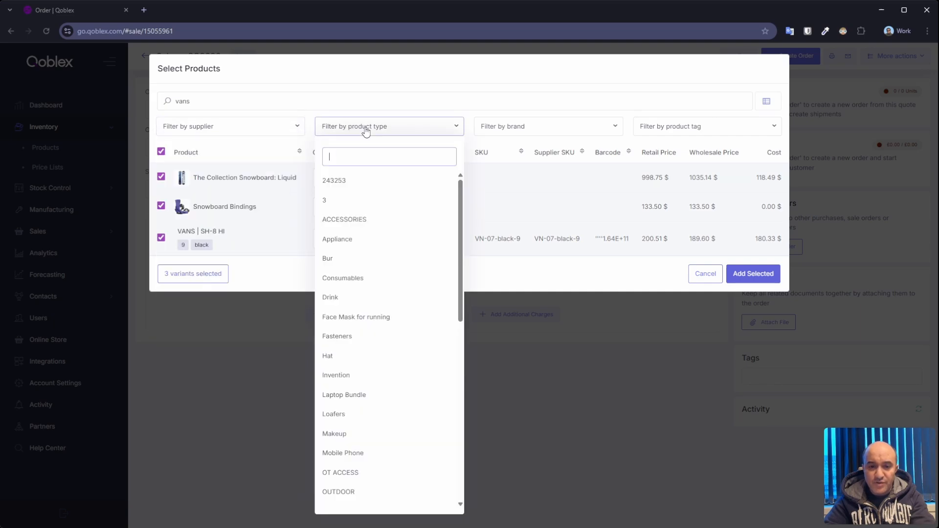
click(515, 128)
click(670, 131)
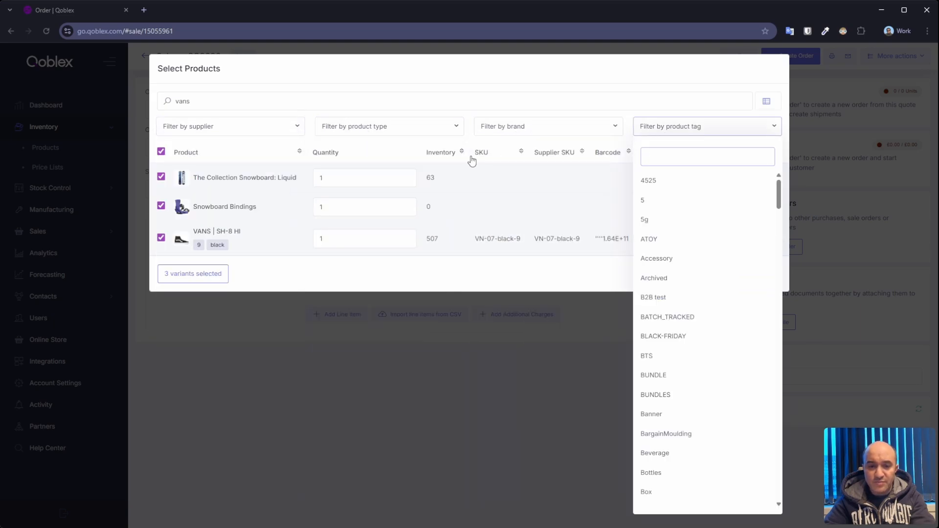
click(476, 102)
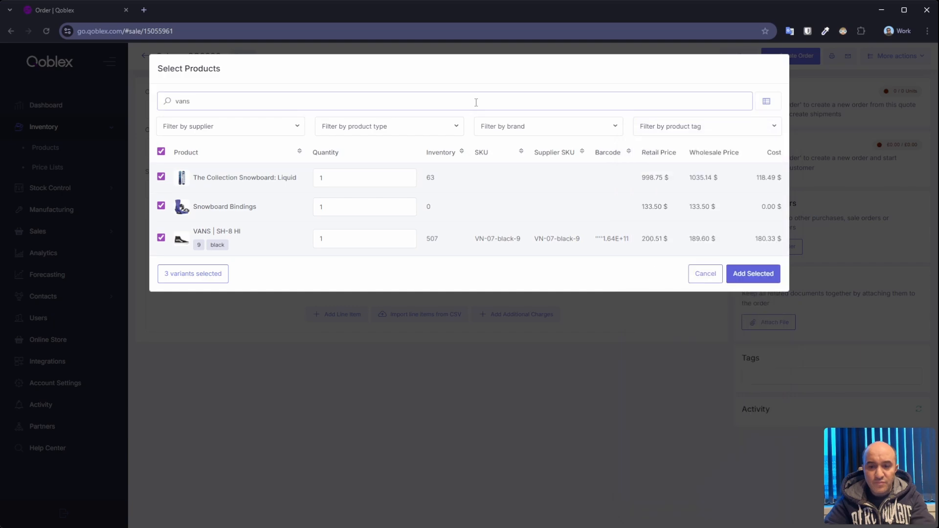
Add the selected products to the quote as line items and save the quote.
click(752, 275)
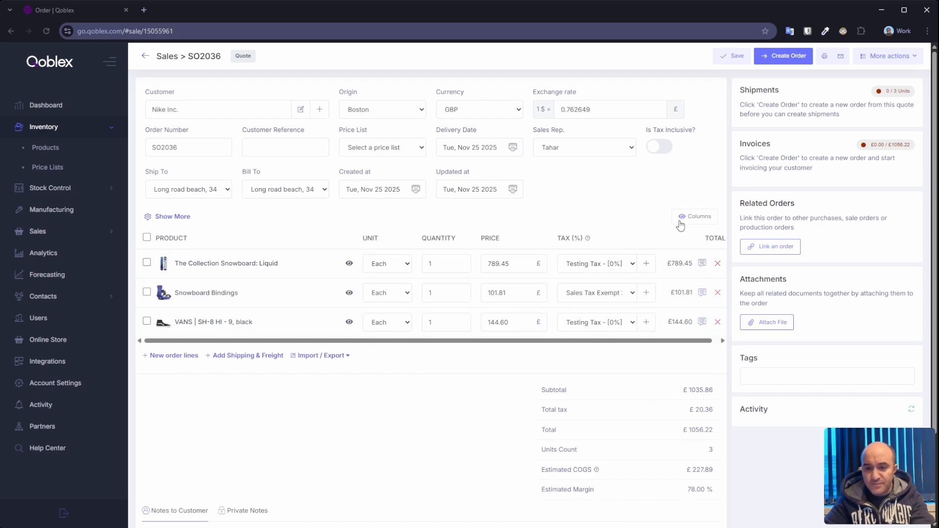
drag(731, 201, 740, 200)
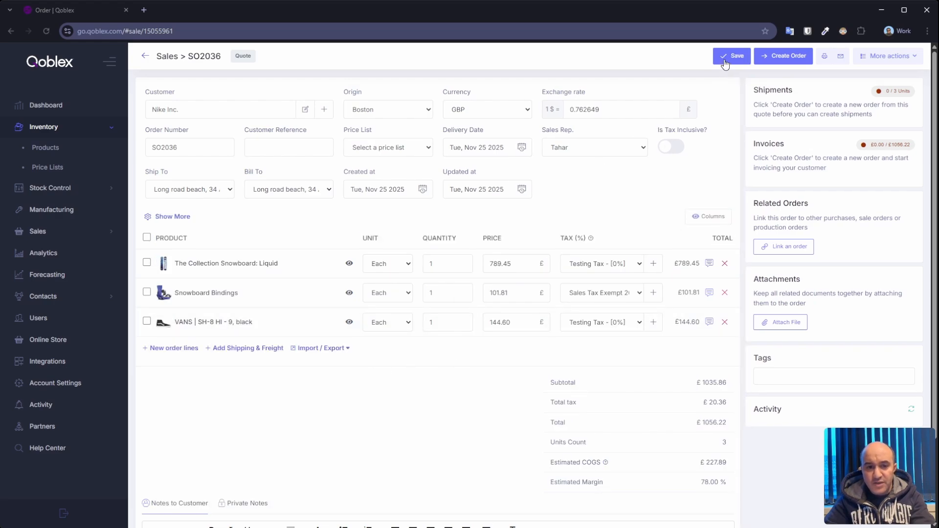
click(724, 60)
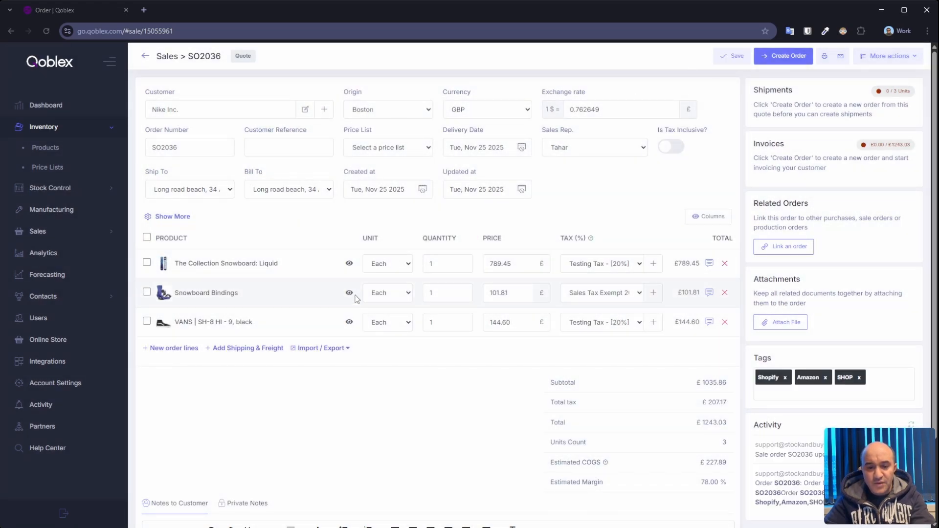
Add an extra cost line named Storage to the quote, priced at £50, and open its tax options.
click(261, 349)
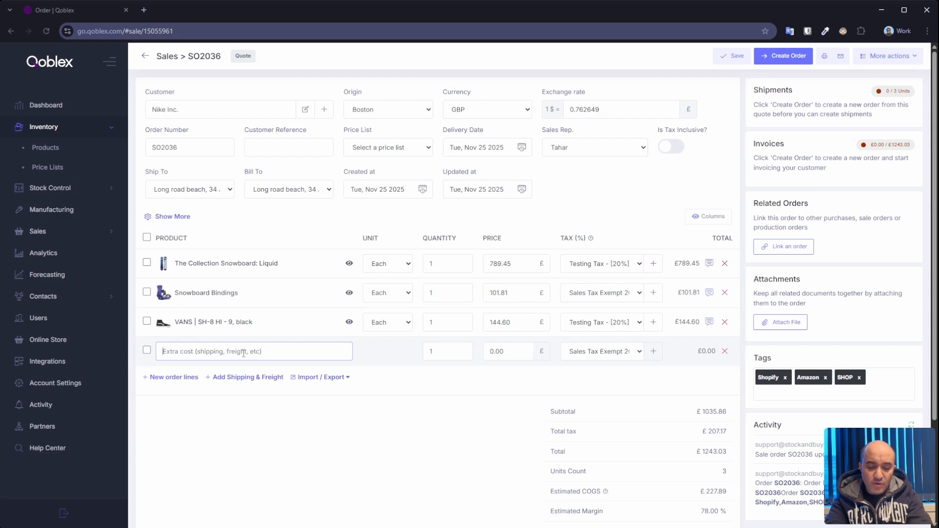
text(Stor)
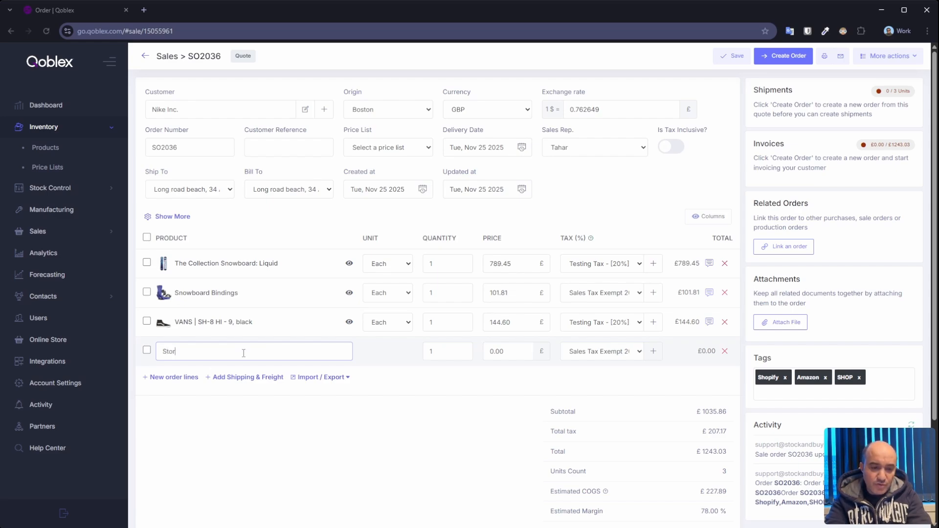
text(age)
key(Tab)
key(Tab)
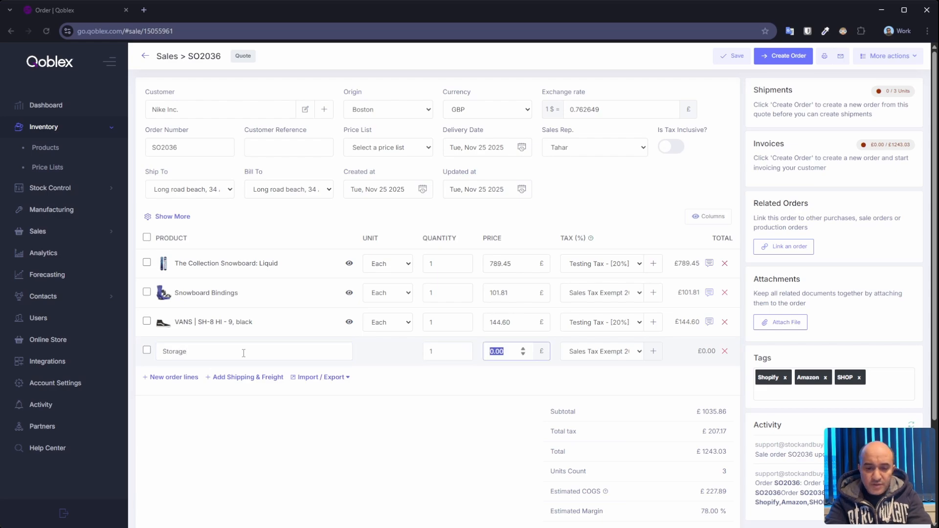
text(50)
click(527, 386)
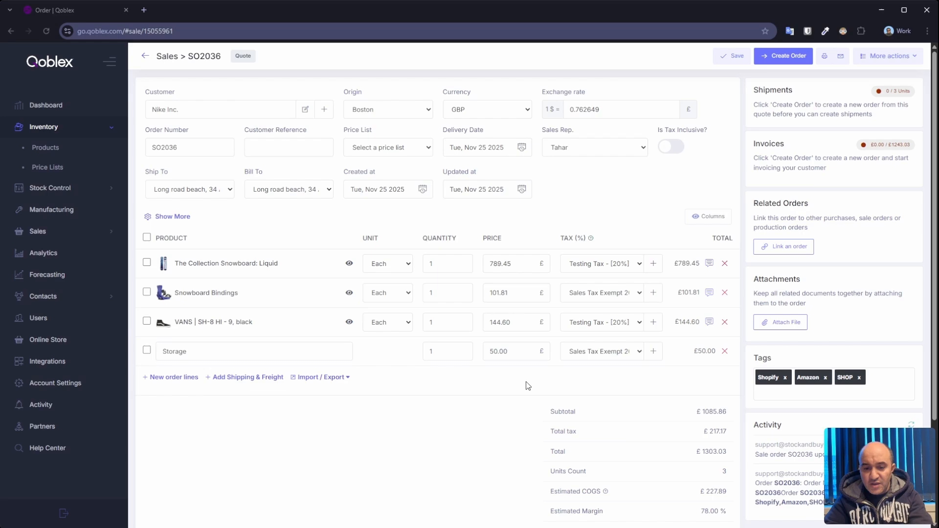
click(603, 354)
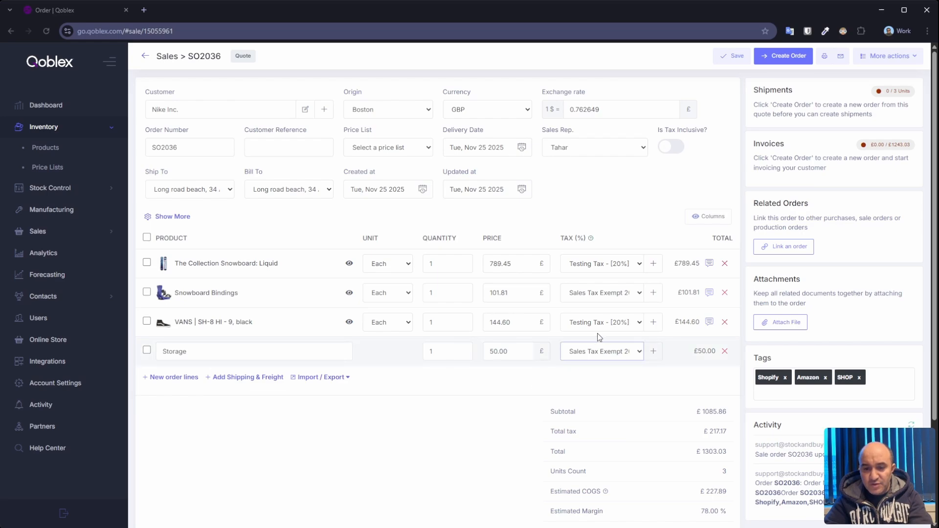
Apply the Sales Tax Exempt rate to the Storage line and save the quote.
click(592, 298)
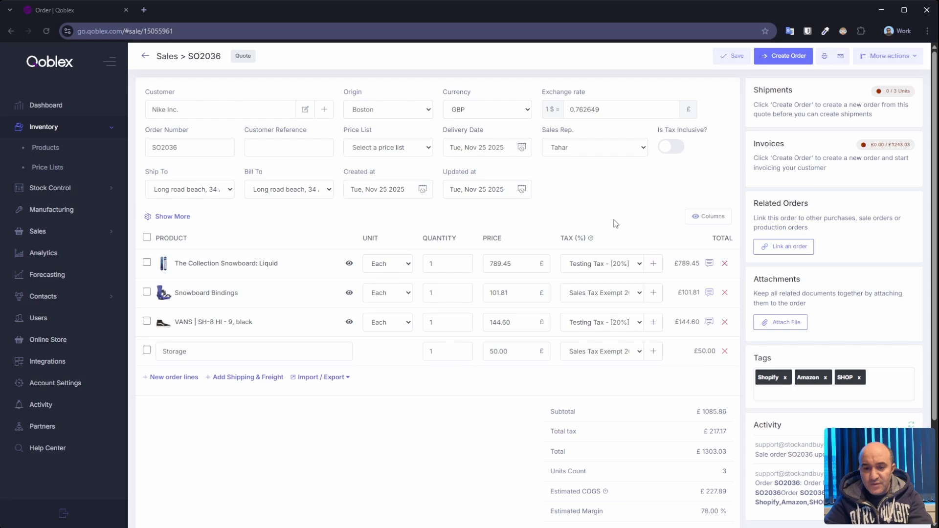
click(724, 65)
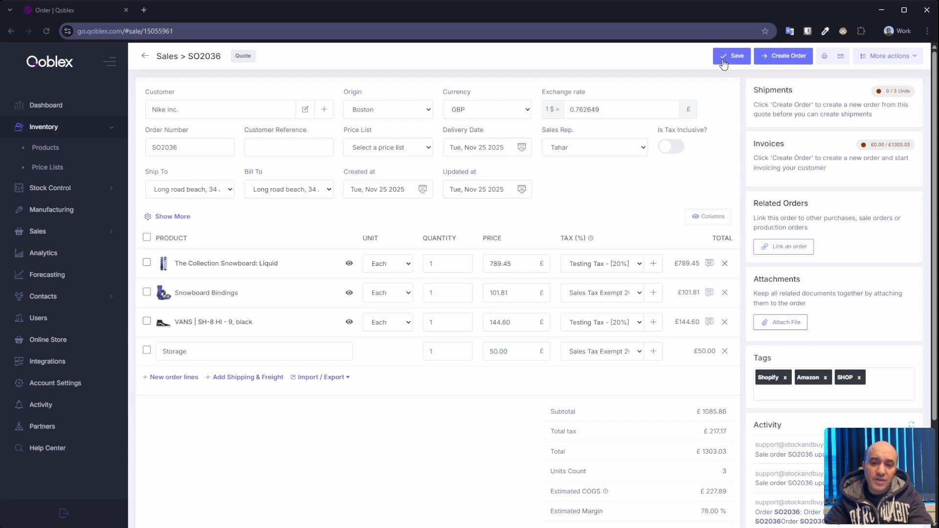
Open the quote's email form, review its recipients, subject, PDF template and message, and close it without sending.
click(839, 58)
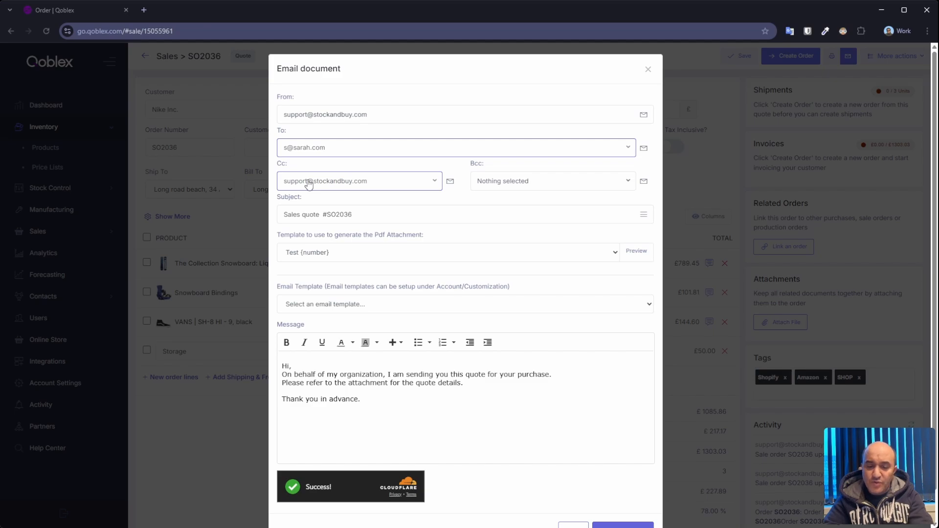
click(307, 215)
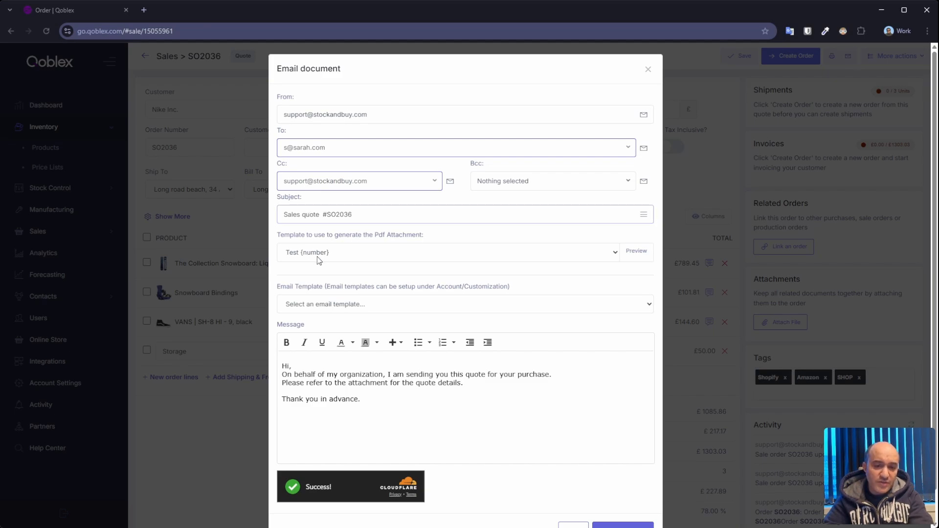
triple_click(315, 237)
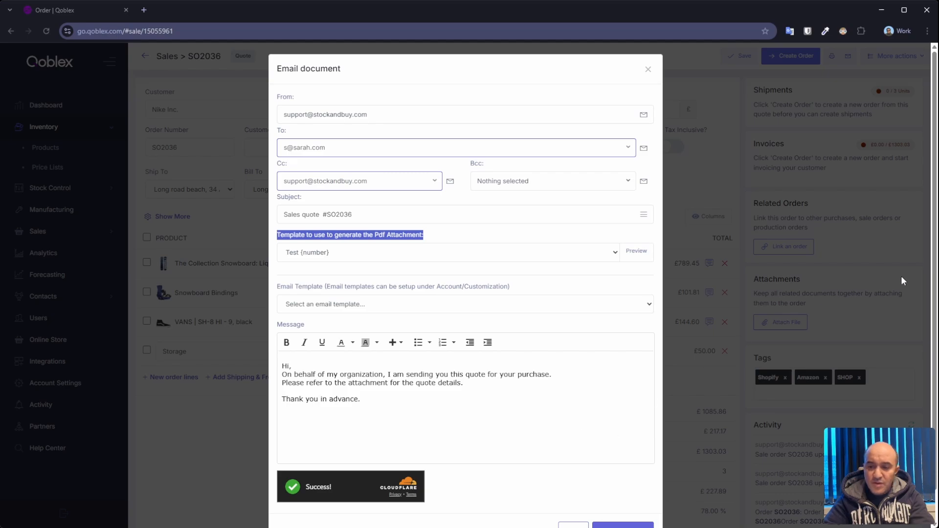
scroll(931, 361, down, 1)
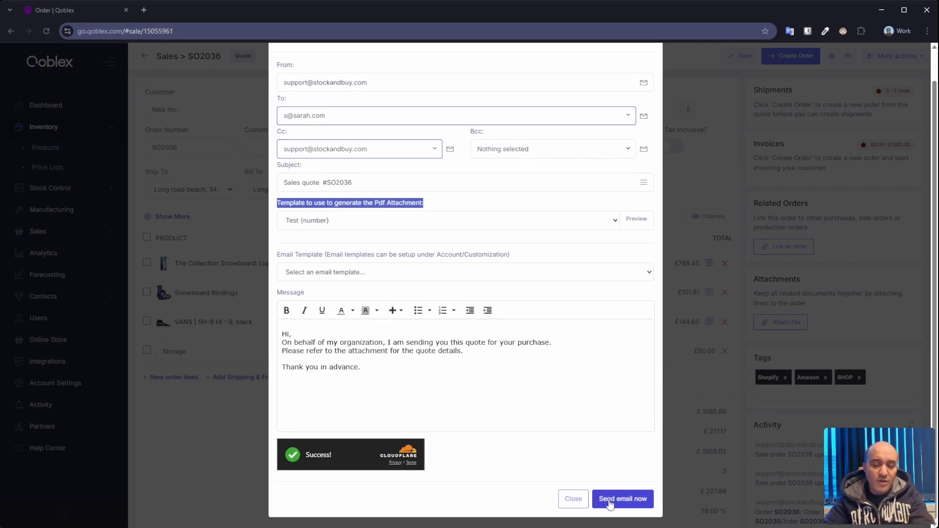
click(573, 499)
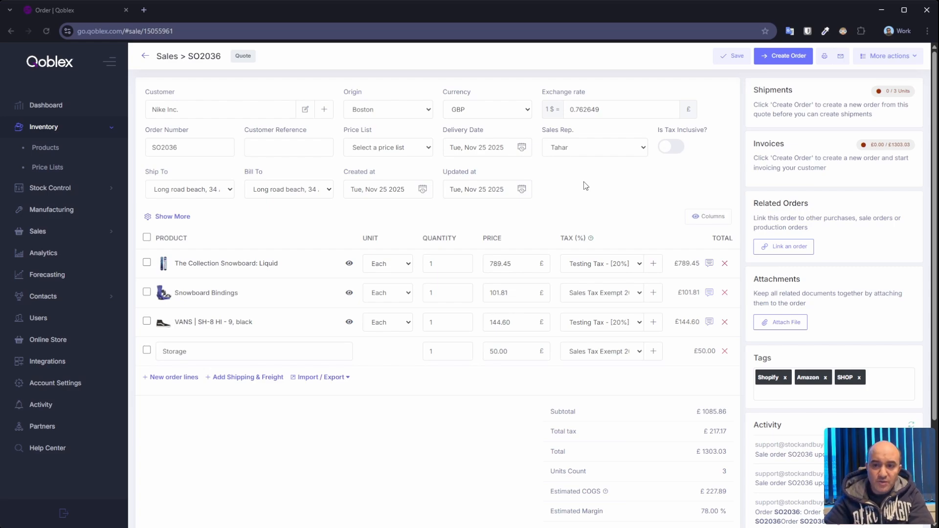
Convert the quote into a sales order and check its order and stock status labels.
click(780, 61)
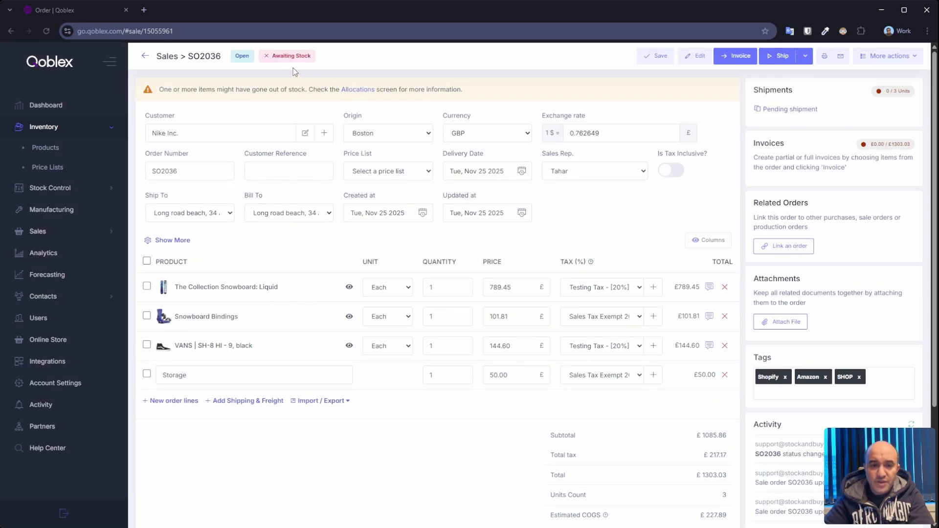
double_click(241, 56)
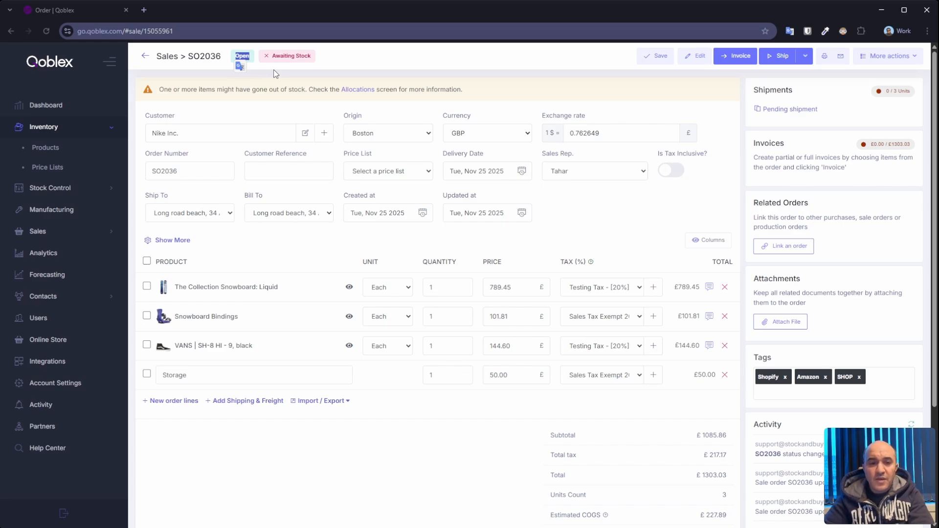
triple_click(289, 56)
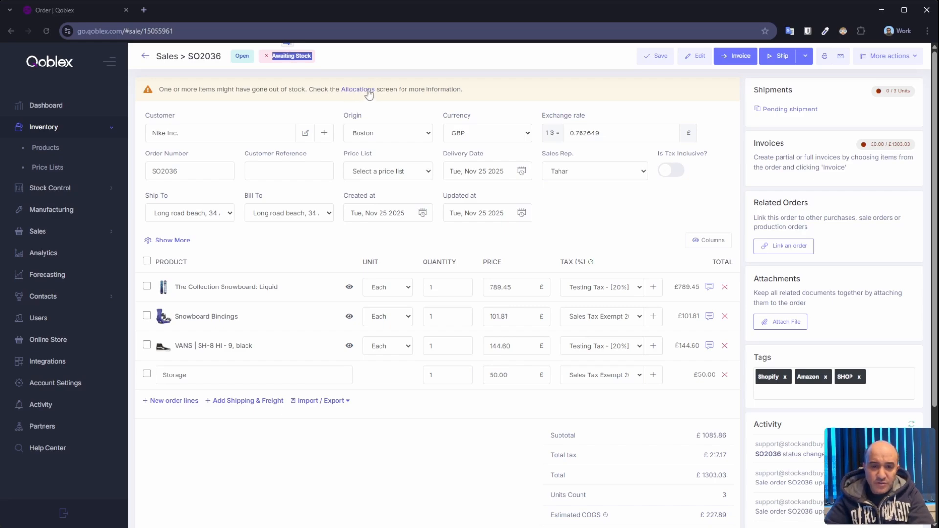
Open the order's pending shipment and change the shipping location of all three products to Oslo.
click(773, 111)
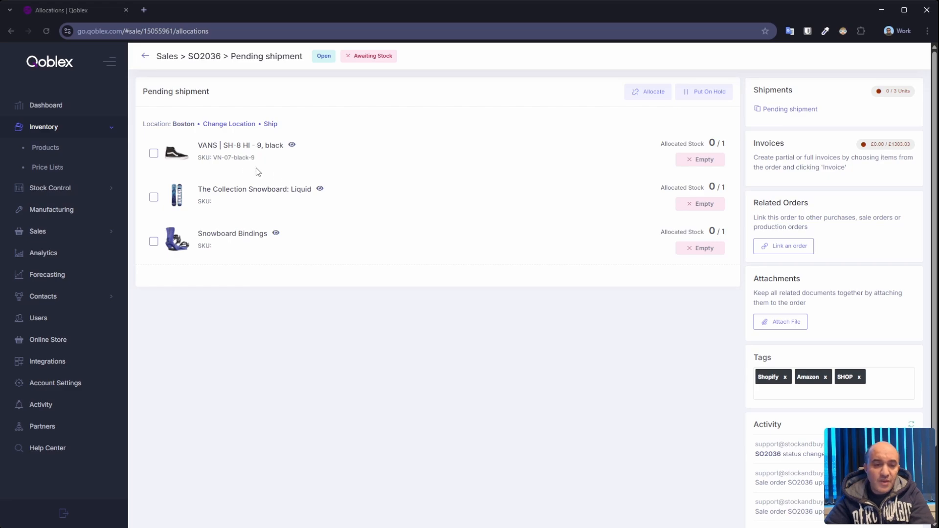
double_click(183, 124)
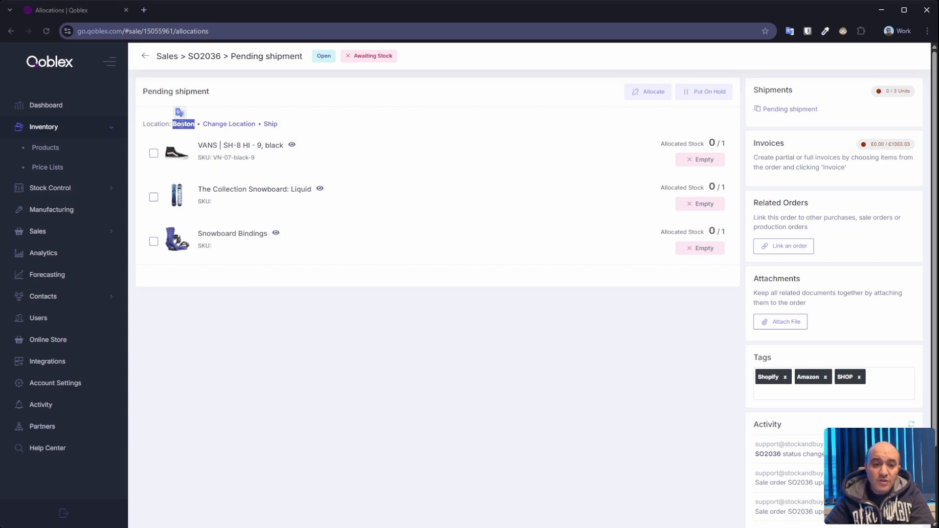
click(236, 115)
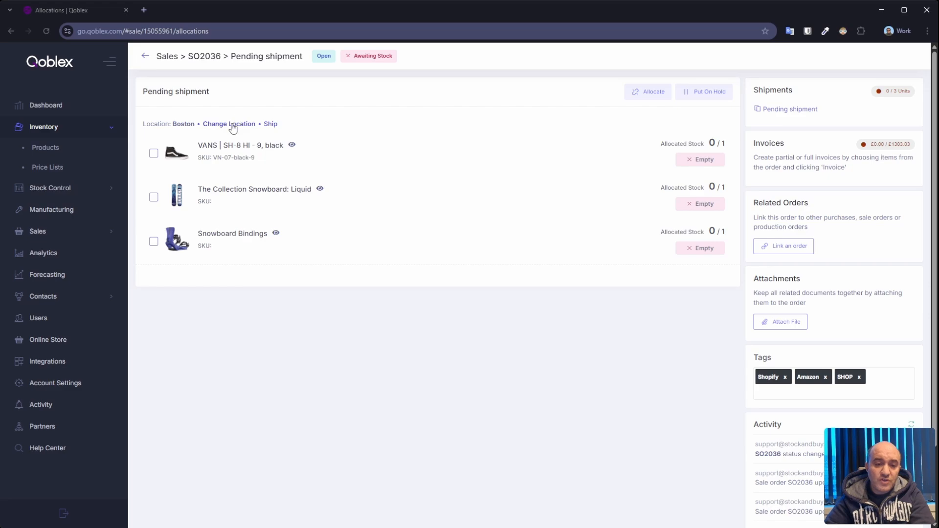
click(232, 125)
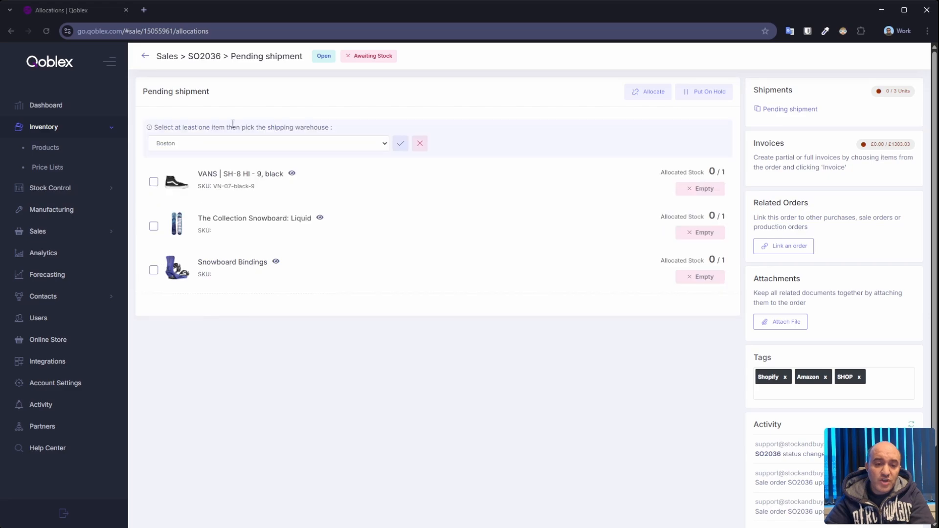
click(155, 184)
click(154, 226)
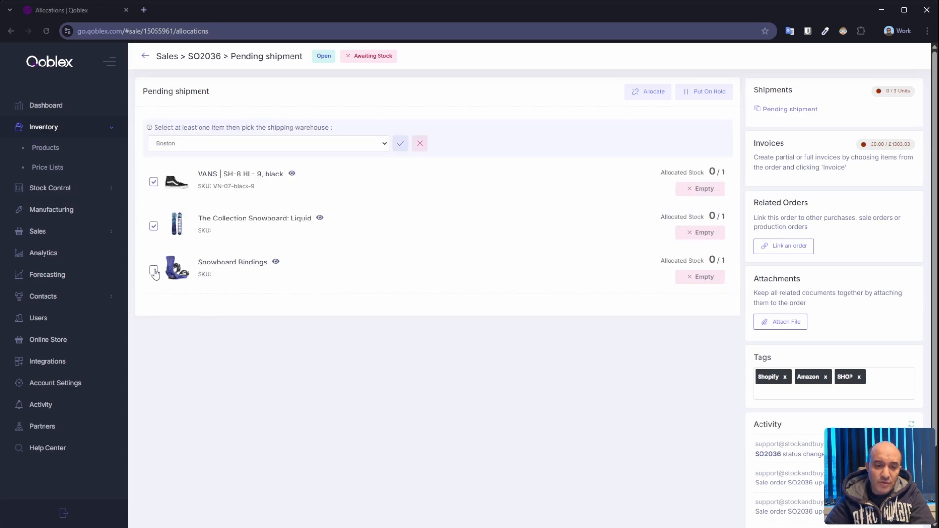
click(257, 149)
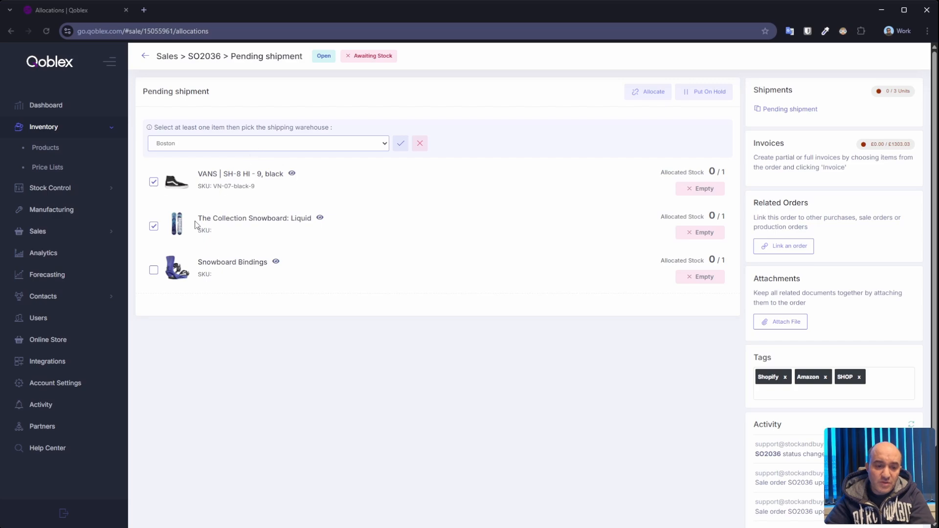
click(181, 260)
click(154, 270)
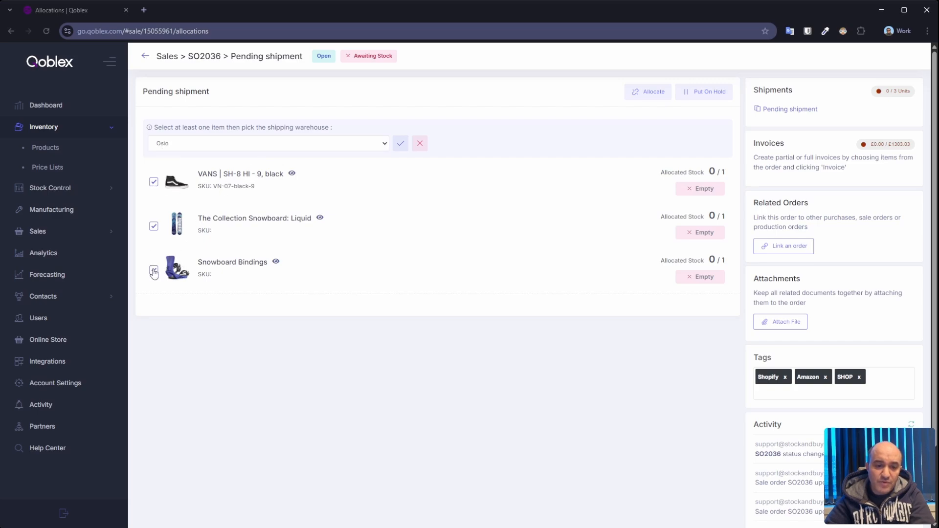
click(400, 144)
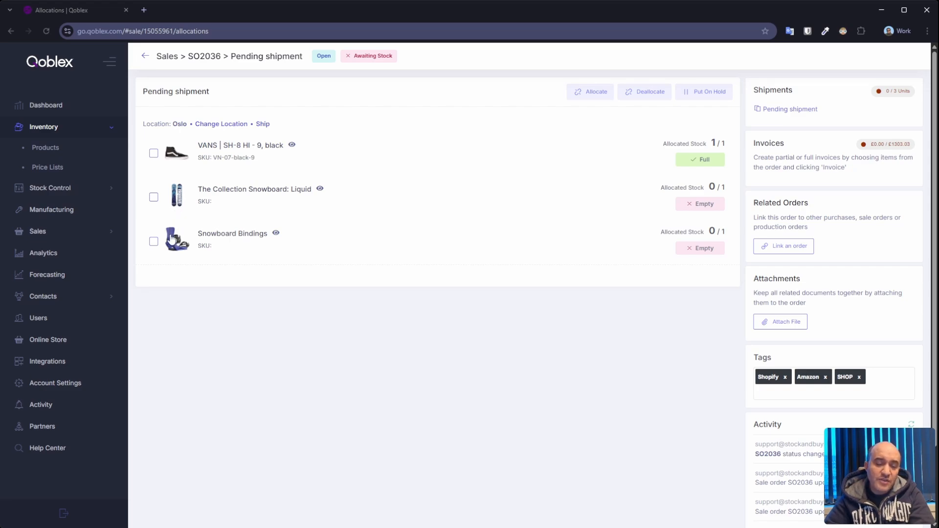
Change the shipping location of The Collection Snowboard: Liquid and Snowboard Bindings to Drammen.
click(221, 126)
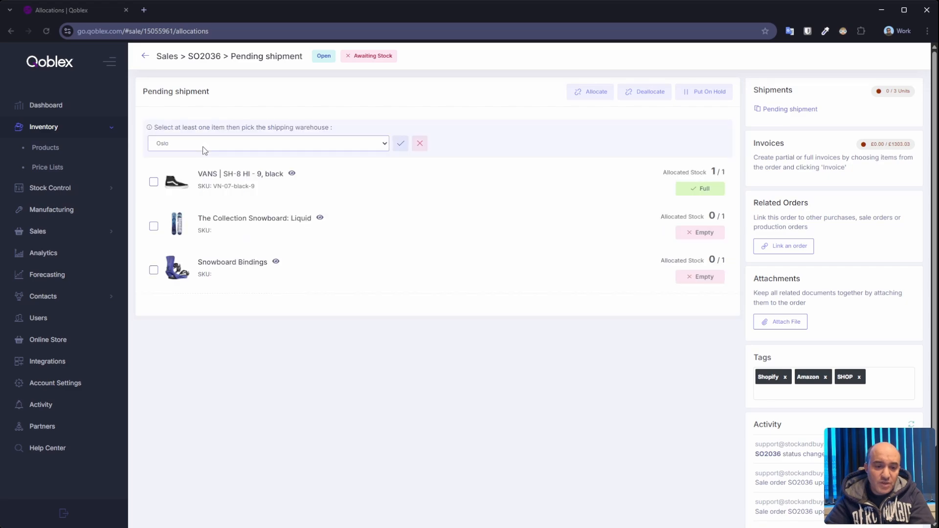
click(165, 255)
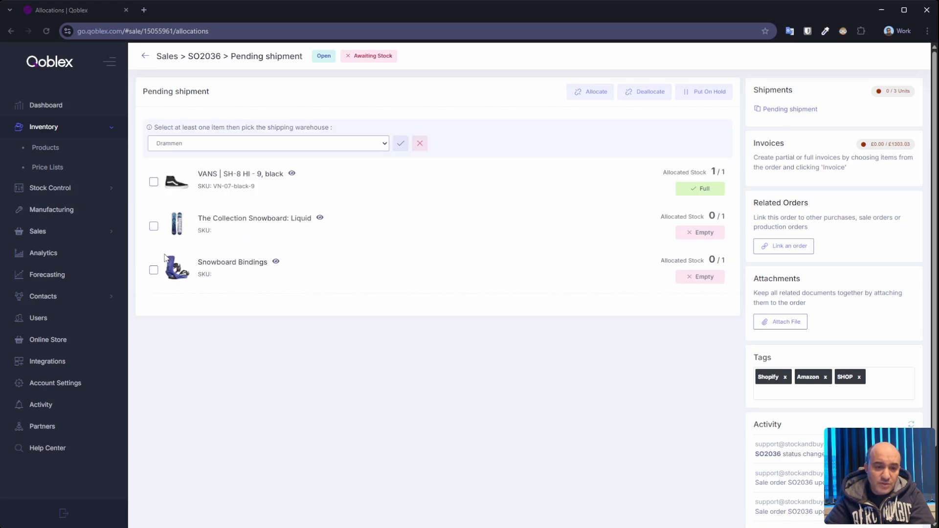
click(152, 228)
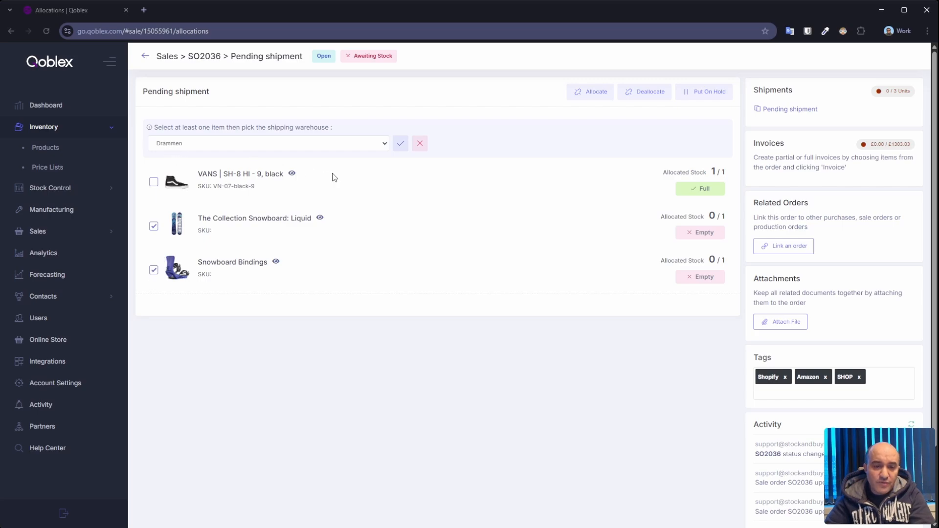
click(401, 144)
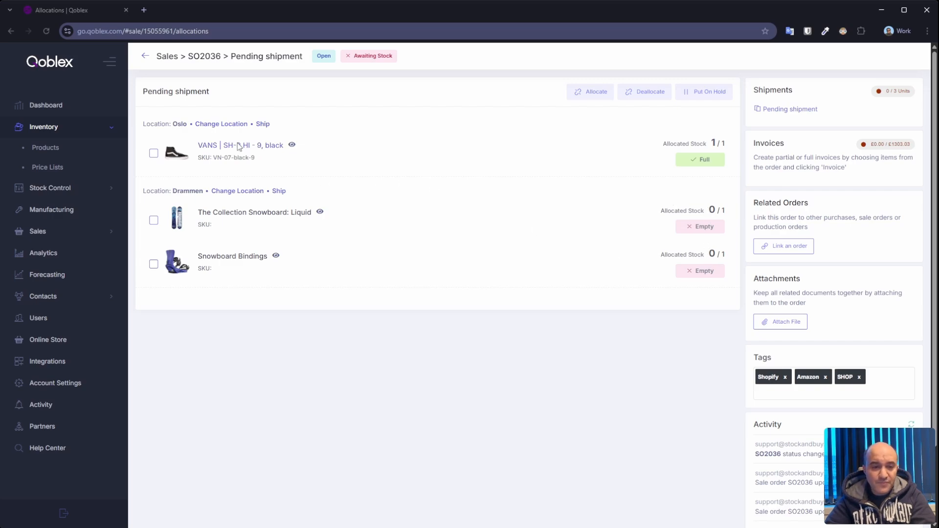
Return to the sales order, select the Collection Snowboard: Liquid and Snowboard Bindings lines, and look through the available workflow actions.
click(146, 57)
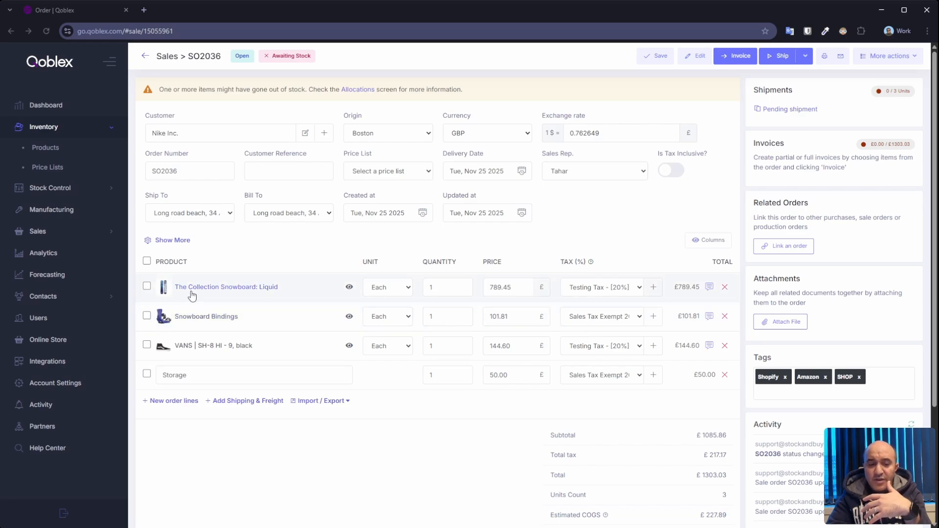
click(147, 286)
click(147, 315)
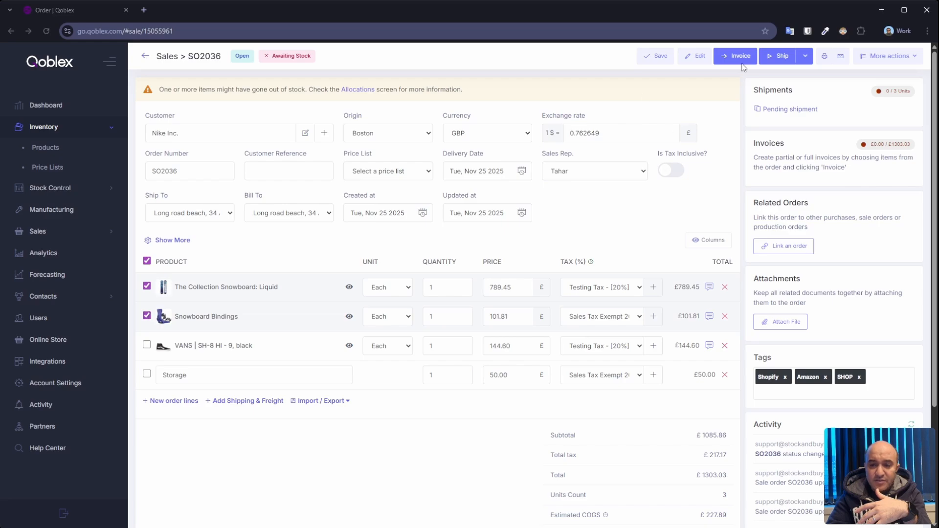
click(880, 59)
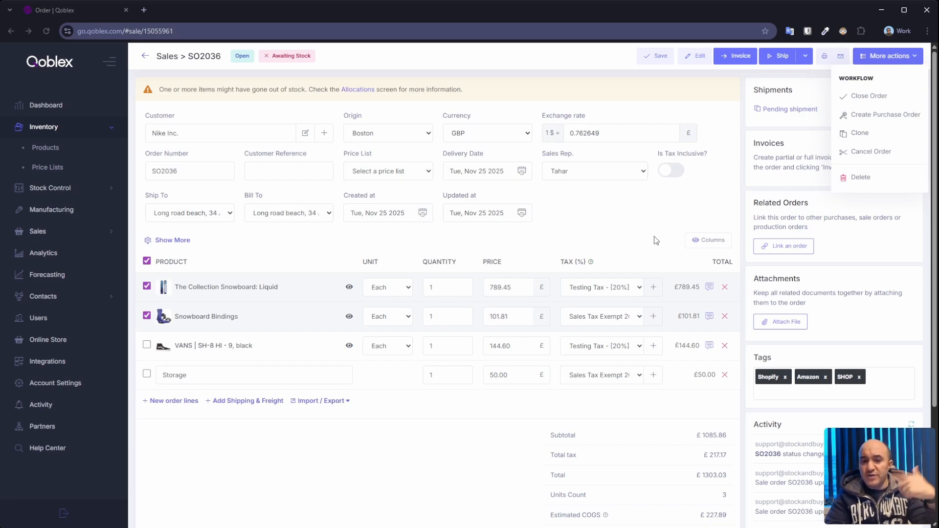
click(788, 280)
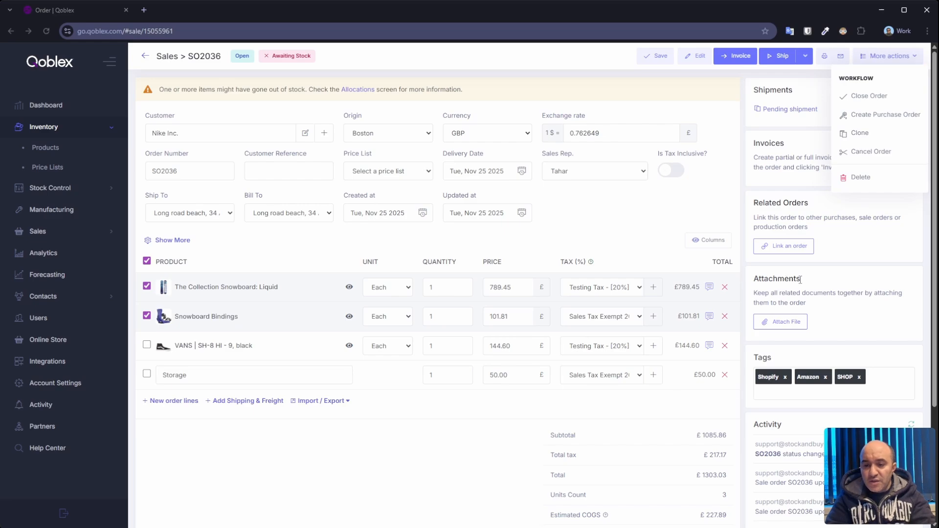
Review the order's related orders, attachments, tags, activity log and customer notes.
drag(935, 278, 926, 367)
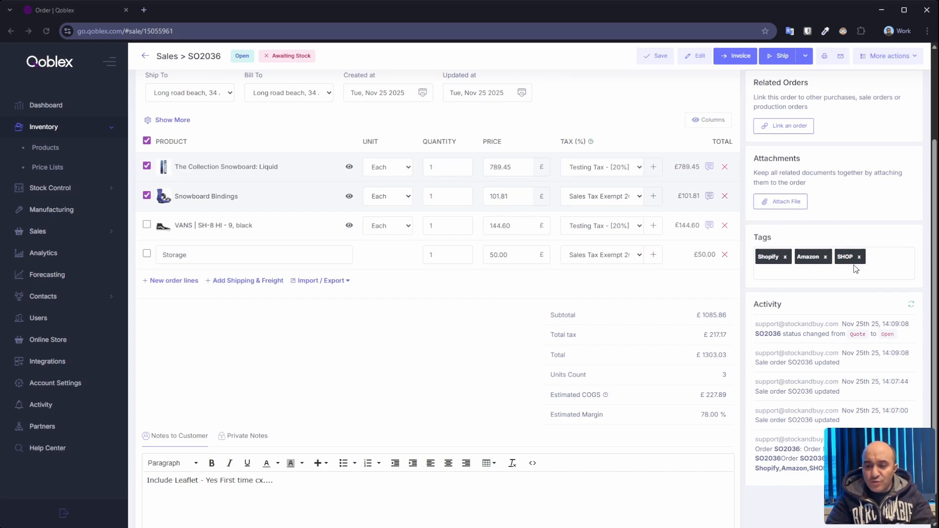
scroll(935, 262, down, 1)
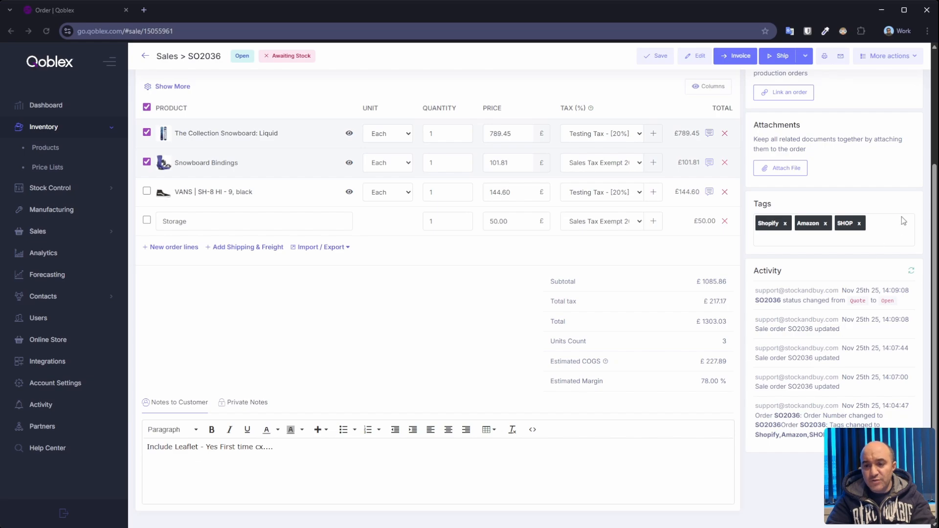
click(935, 103)
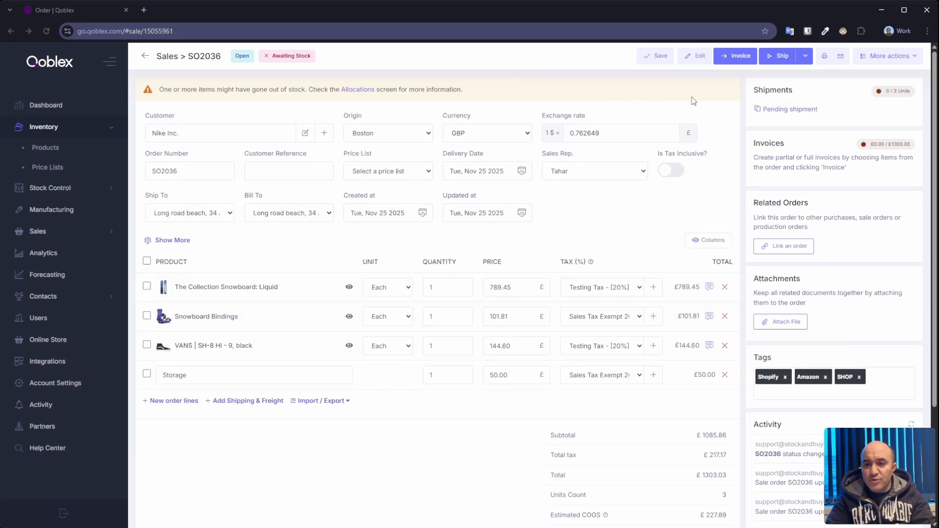
Open the list of workflow actions for the sales order.
click(878, 58)
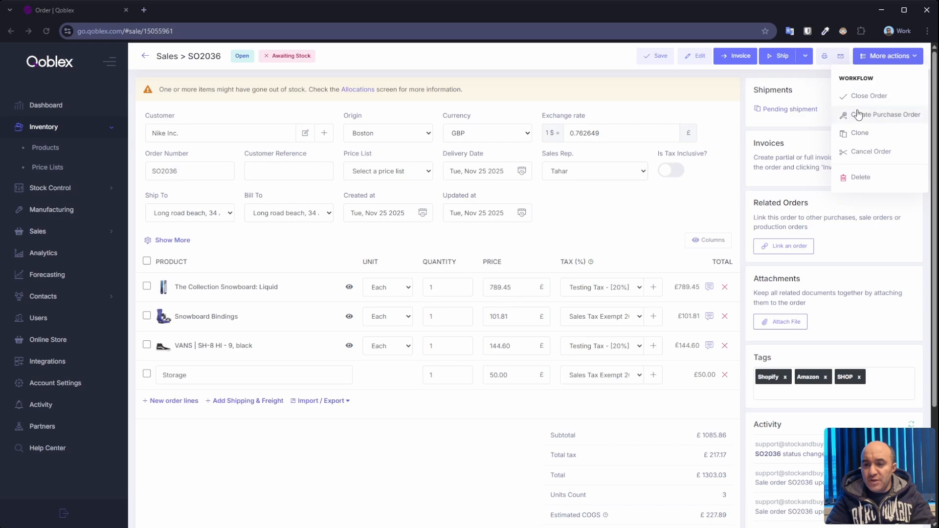